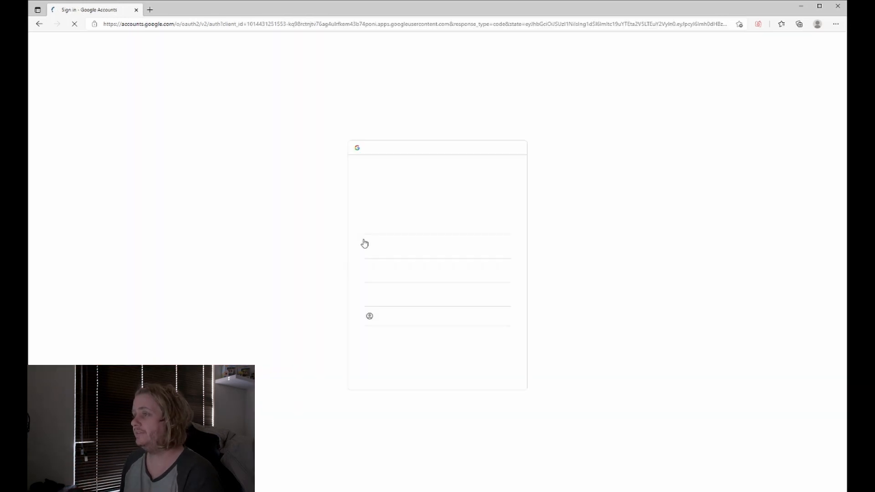
# Step: After choosing the Google account, start a post in the YouTube thumbnail size with an uploaded photo
pyautogui.click(460, 232)
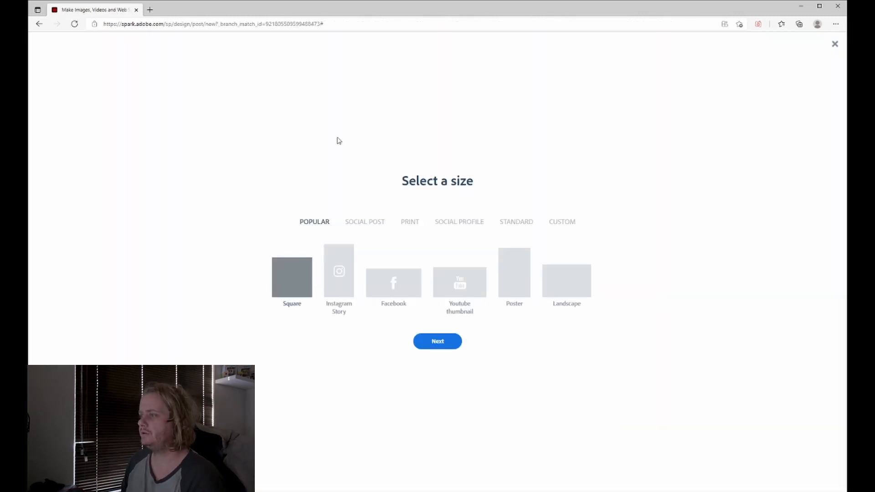
pyautogui.click(466, 292)
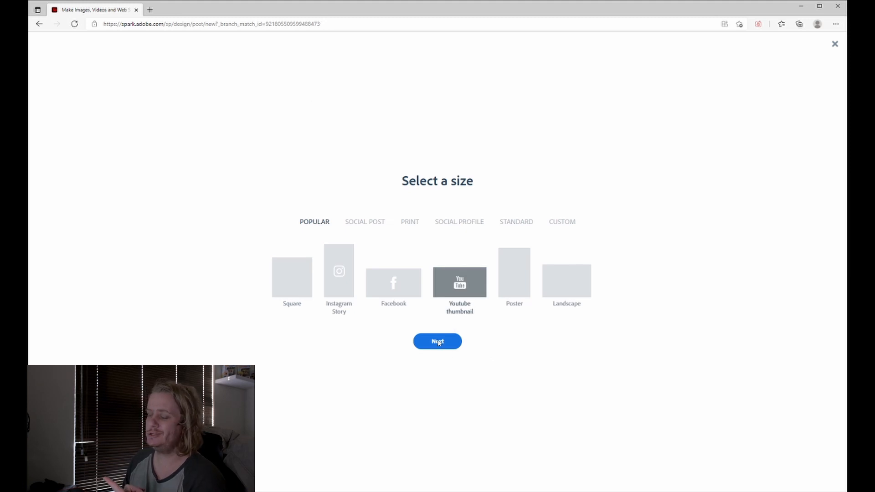
pyautogui.click(437, 342)
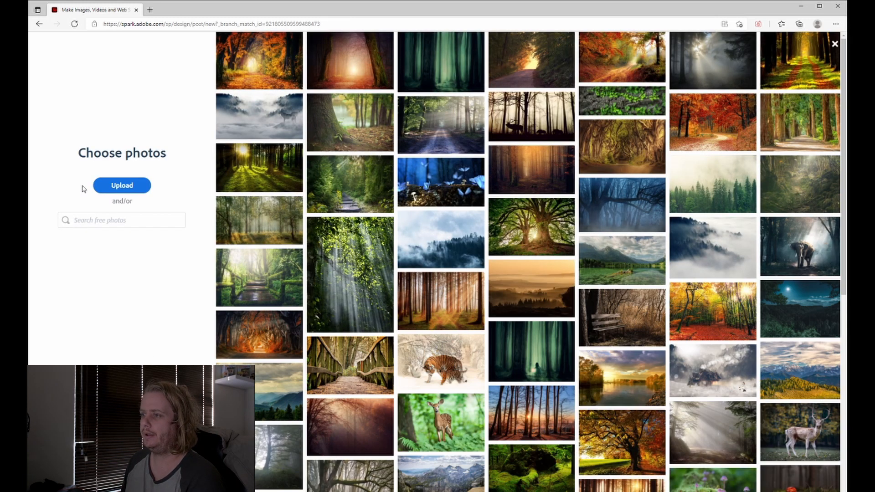
pyautogui.click(119, 185)
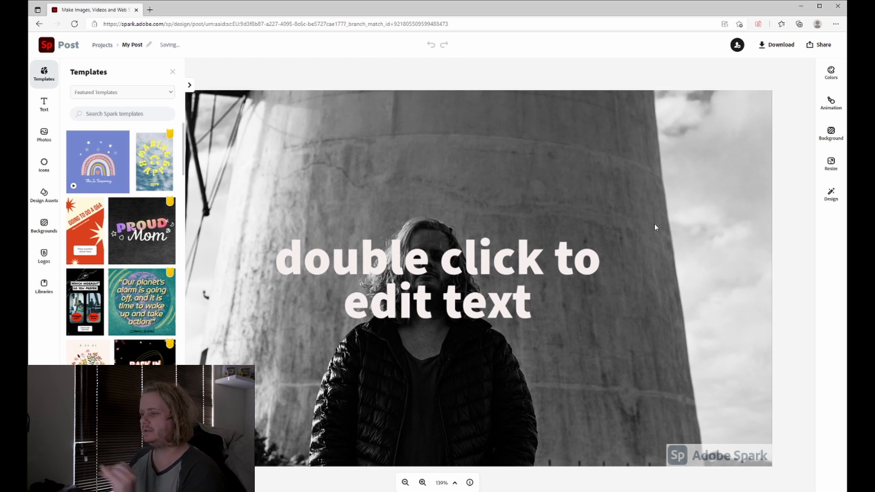
pyautogui.click(456, 486)
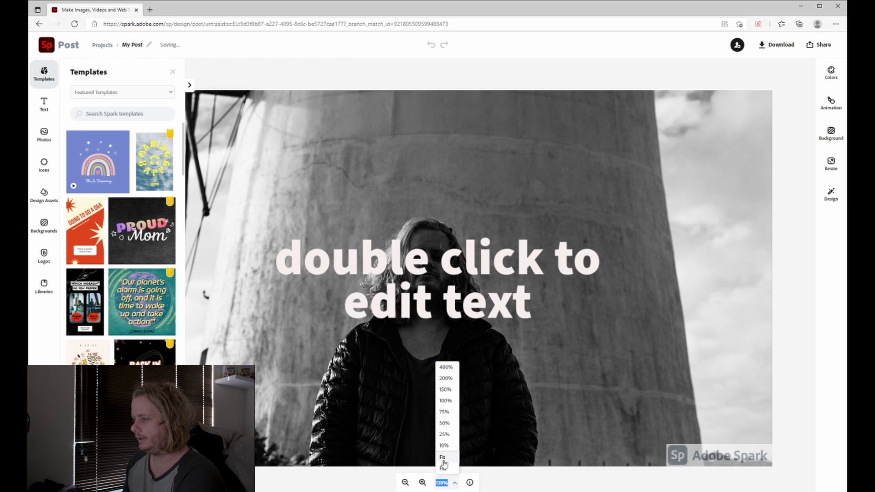
pyautogui.click(444, 470)
pyautogui.click(456, 486)
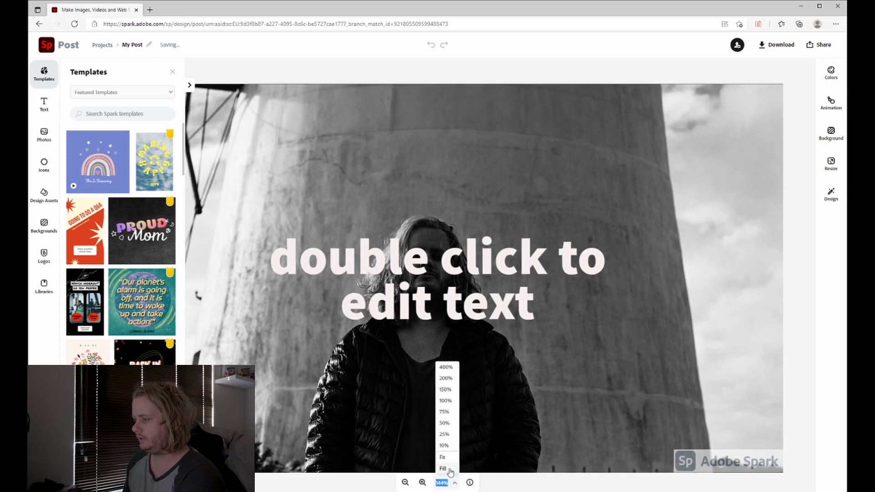
pyautogui.click(446, 461)
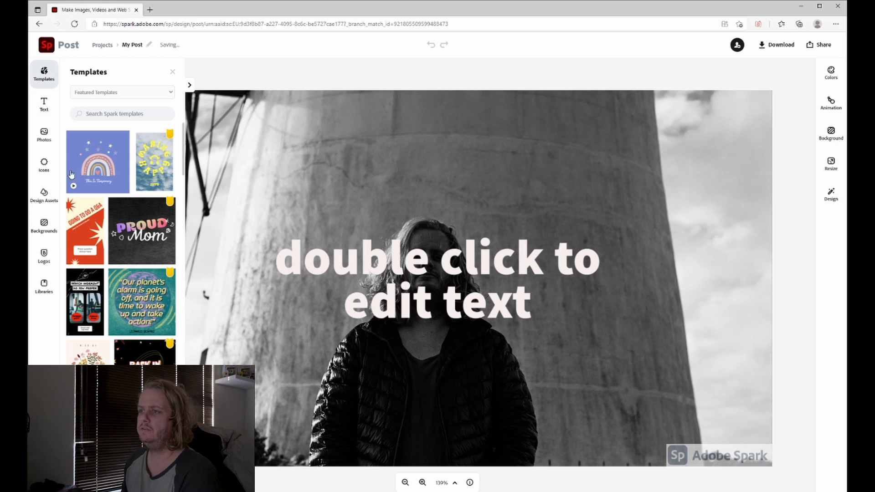
pyautogui.scroll(-5, 71, 173)
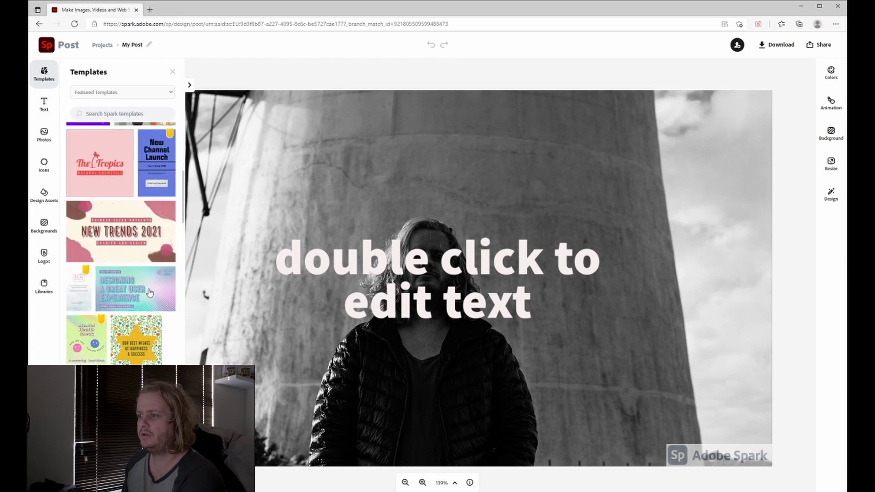
pyautogui.scroll(-4, 150, 292)
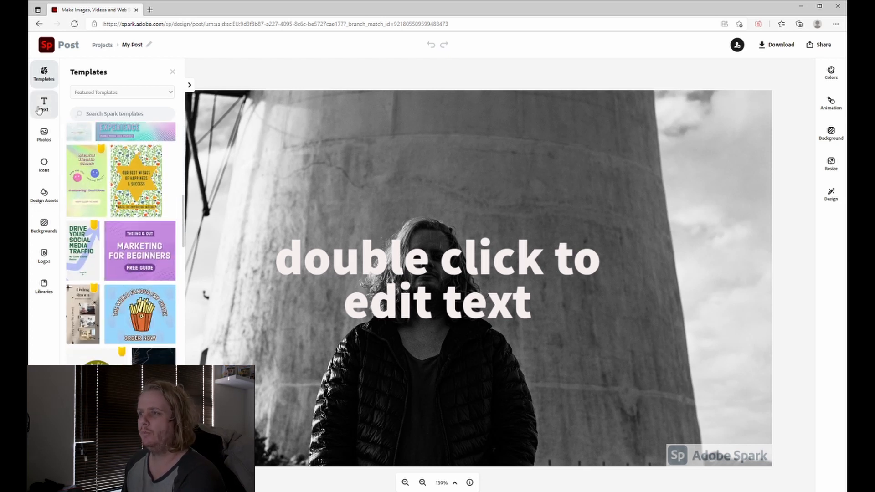
# Step: Delete the "double click to edit text" placeholder from the thumbnail
pyautogui.click(41, 108)
pyautogui.scroll(-1, 122, 202)
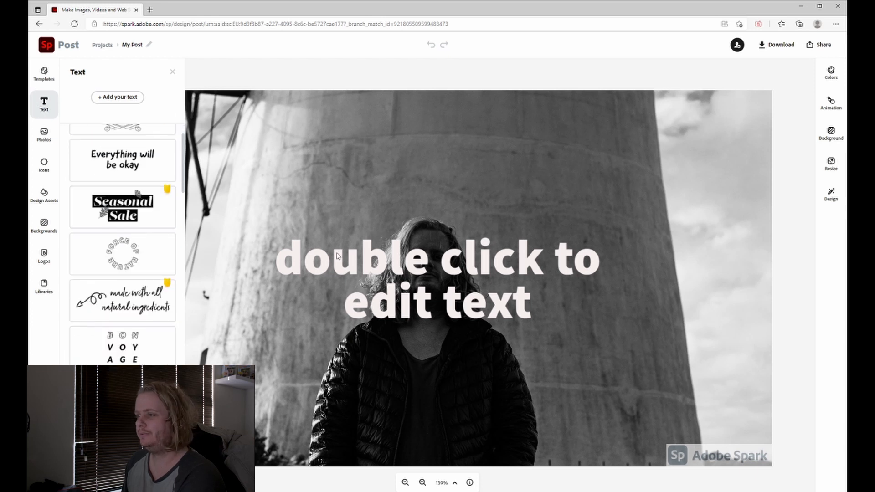
pyautogui.click(459, 270)
pyautogui.press('Delete')
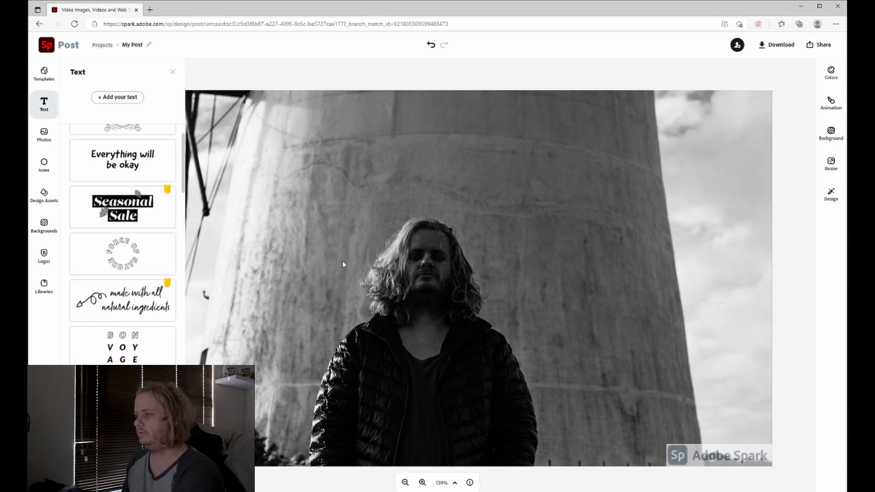
# Step: Place the "Young. Wild. Free." text design over the tower beside the man's face and open its entire wording for editing
pyautogui.scroll(-5, 117, 287)
pyautogui.scroll(-10, 113, 286)
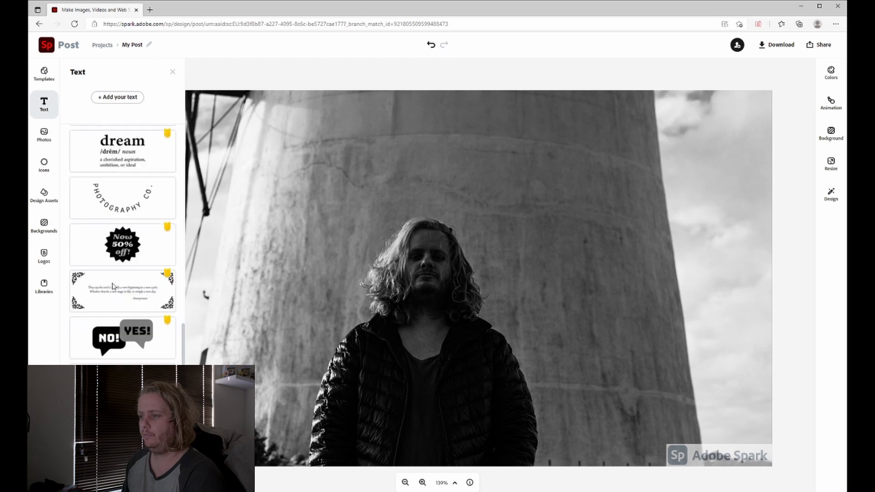
pyautogui.click(138, 235)
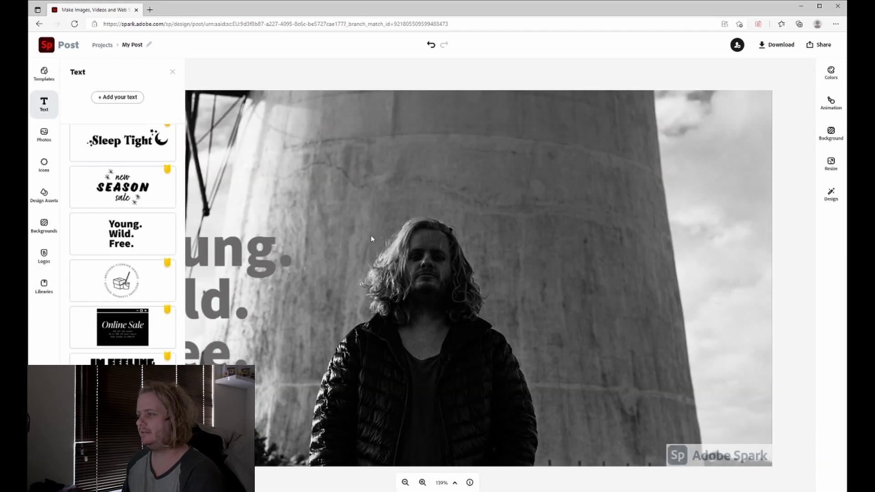
pyautogui.moveTo(246, 260); pyautogui.dragTo(555, 194)
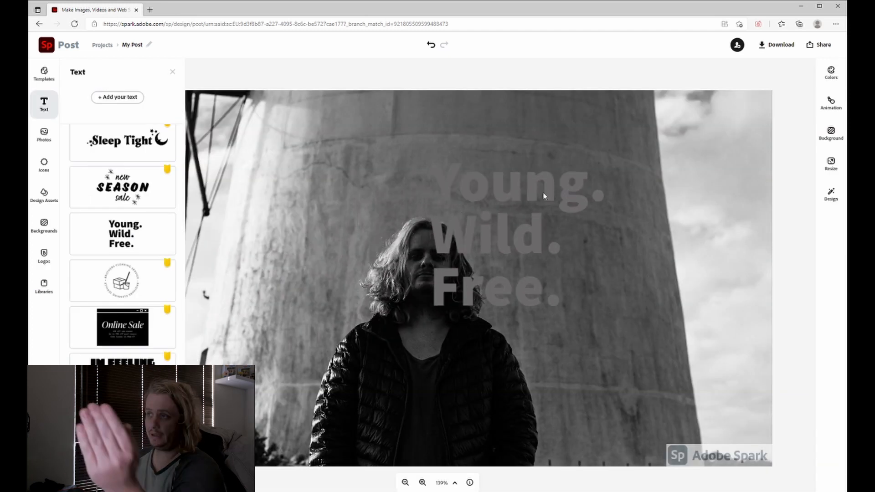
pyautogui.click(173, 73)
pyautogui.moveTo(551, 244); pyautogui.dragTo(323, 237)
pyautogui.doubleClick(323, 237)
pyautogui.moveTo(381, 251); pyautogui.dragTo(309, 170)
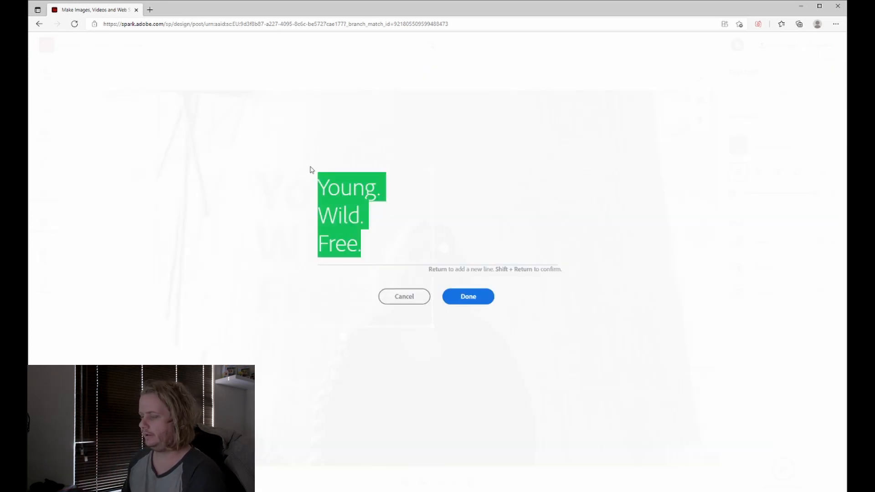
pyautogui.write('Ban')
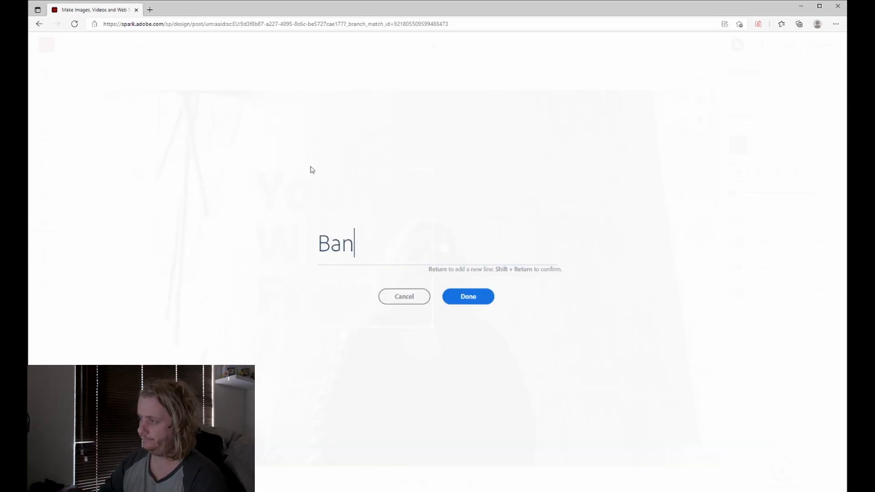
pyautogui.press('BackSpace')
pyautogui.press('BackSpace')
pyautogui.press('BackSpace')
pyautogui.write('Free.')
pyautogui.press('Return')
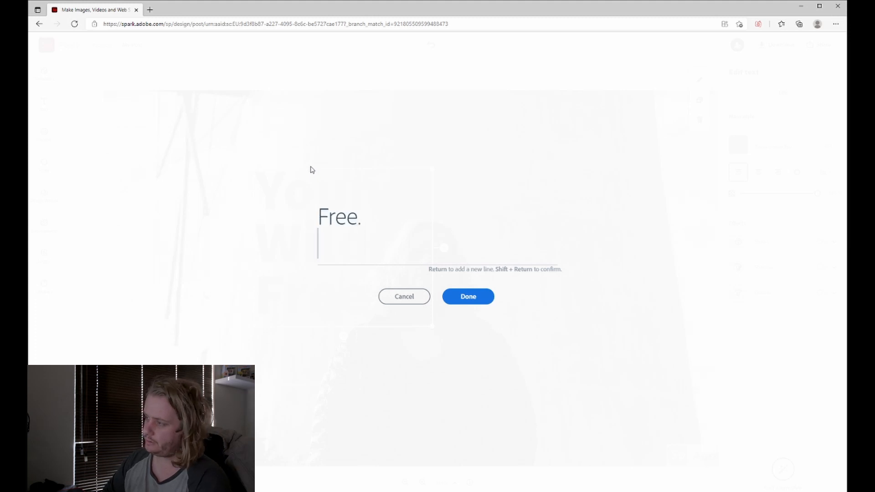
pyautogui.write('Thum')
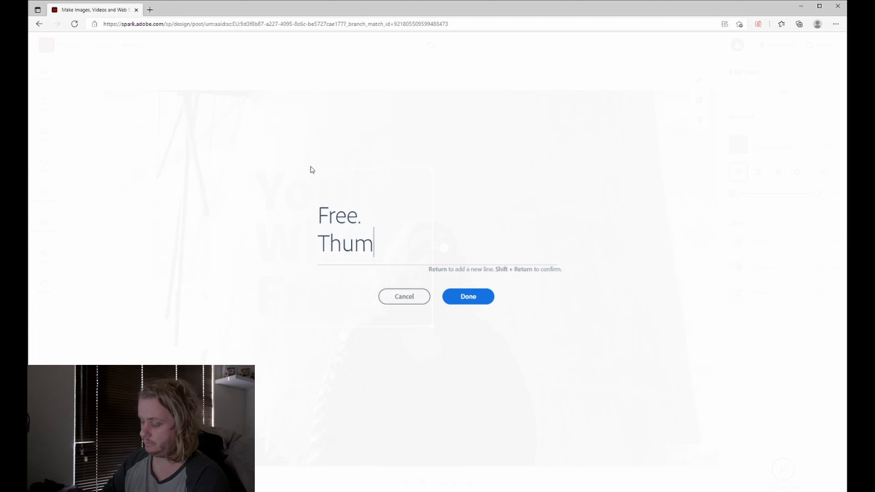
pyautogui.write('bnail.')
pyautogui.press('Return')
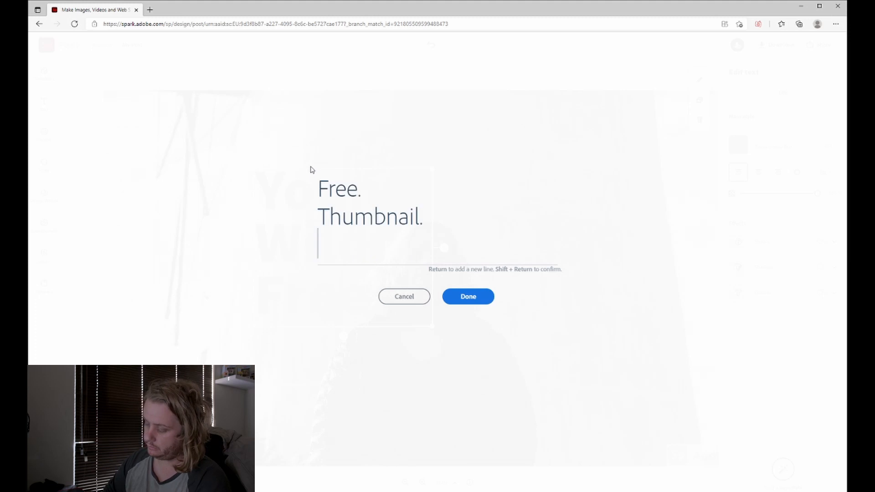
pyautogui.write('Mond')
pyautogui.press('BackSpace')
pyautogui.press('BackSpace')
pyautogui.press('BackSpace')
pyautogui.press('BackSpace')
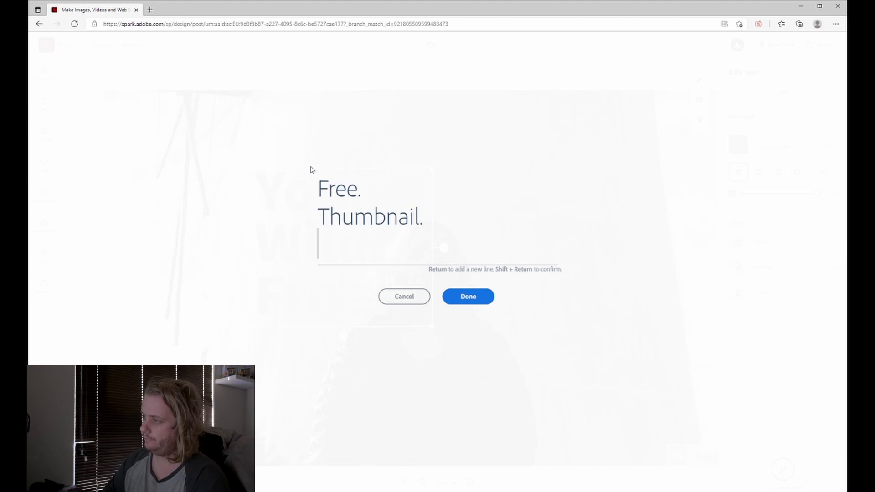
pyautogui.press('BackSpace')
pyautogui.press('BackSpace')
pyautogui.press('BackSpace')
pyautogui.press('BackSpace')
pyautogui.press('BackSpace')
pyautogui.press('BackSpace')
pyautogui.press('BackSpace')
pyautogui.press('BackSpace')
pyautogui.press('BackSpace')
pyautogui.press('BackSpace')
pyautogui.press('BackSpace')
pyautogui.press('BackSpace')
pyautogui.press('BackSpace')
pyautogui.press('BackSpace')
pyautogui.press('BackSpace')
pyautogui.press('BackSpace')
pyautogui.press('BackSpace')
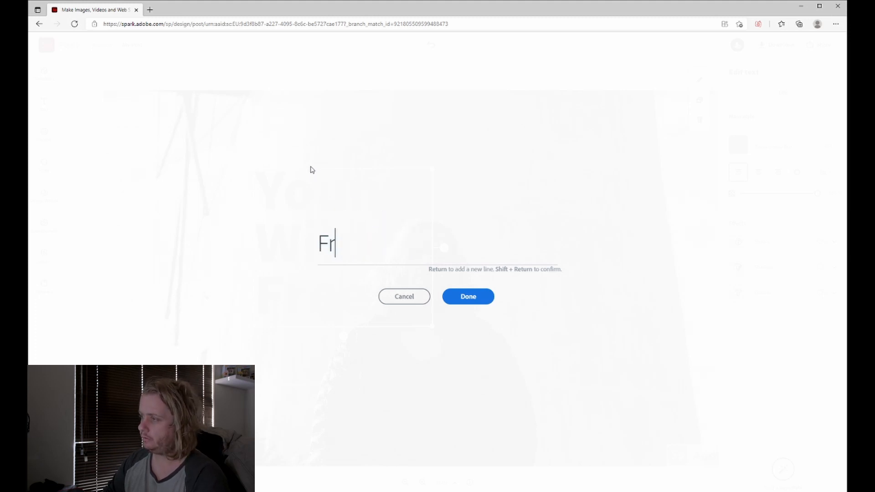
# Step: Replace the text design's wording with three lines: "How to.", "Free." and "Thumbnail."
pyautogui.write('How ')
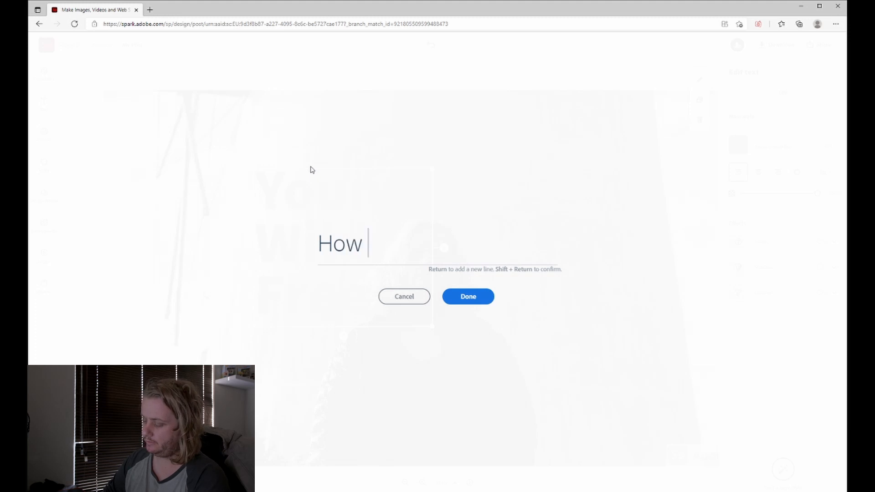
pyautogui.write('to.')
pyautogui.press('Return')
pyautogui.write('Free.')
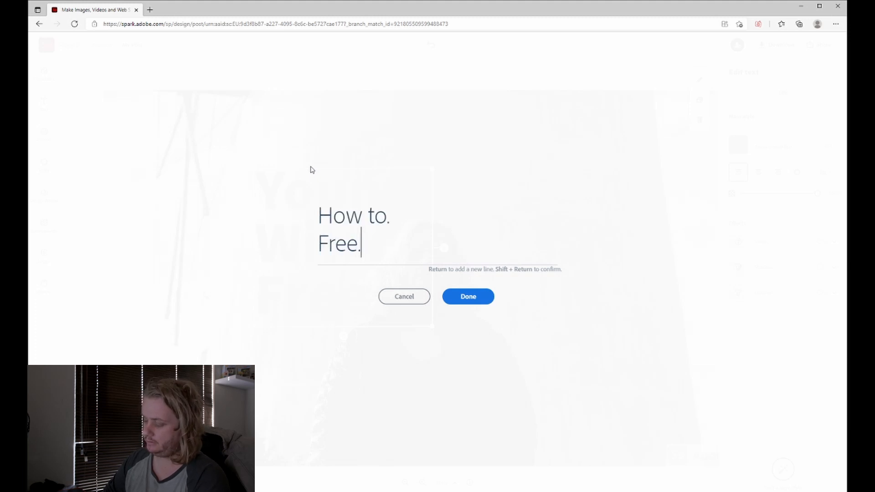
pyautogui.press('Return')
pyautogui.write('T')
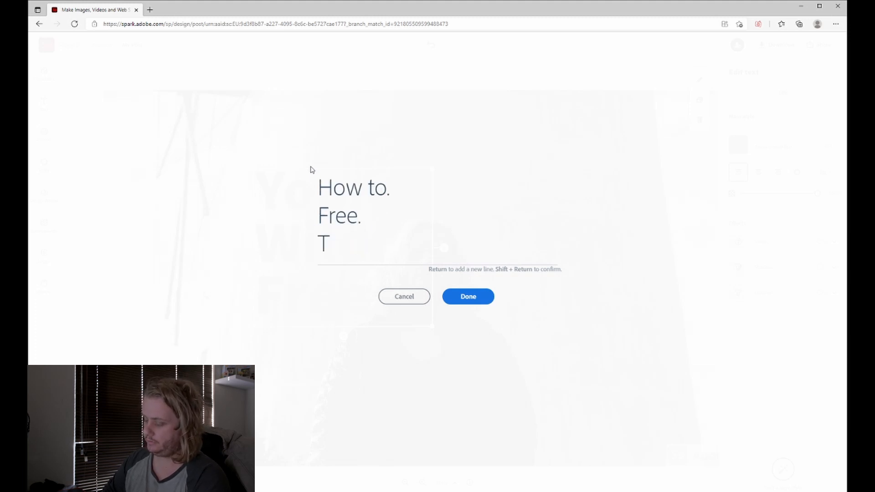
pyautogui.write('Rhumbnail.')
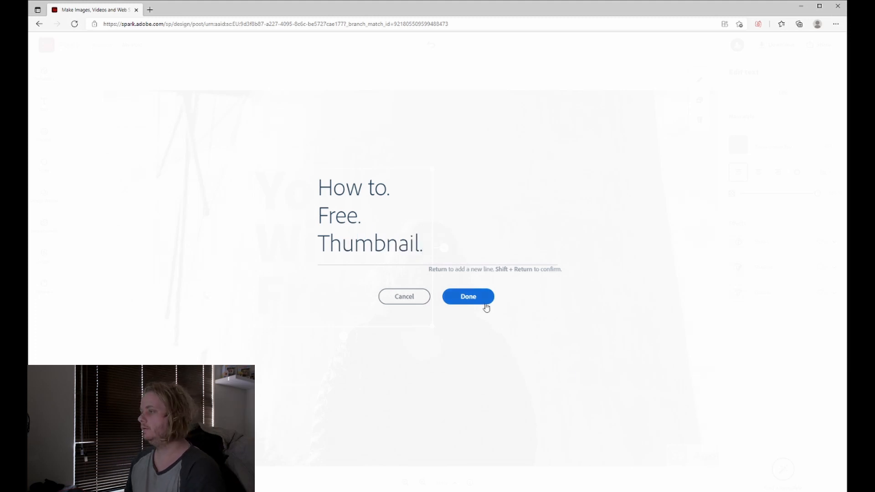
pyautogui.click(483, 301)
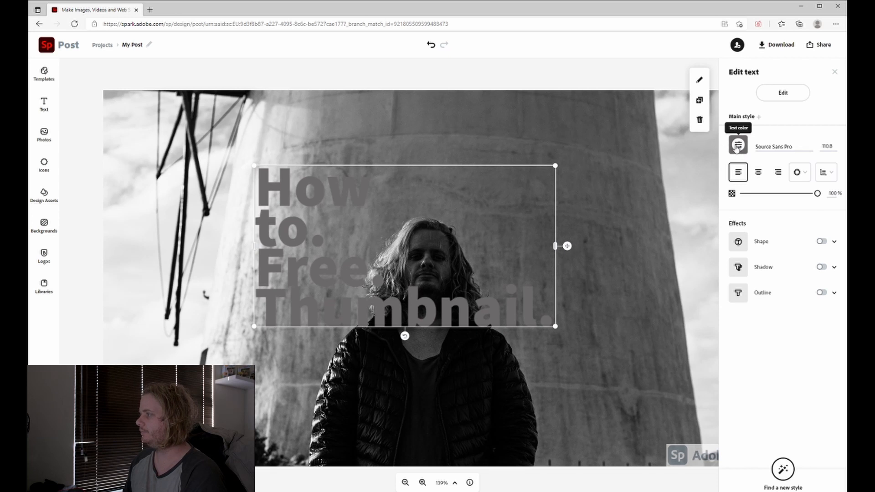
# Step: Set the thumbnail text's colour to the custom bright green #51F706
pyautogui.click(737, 146)
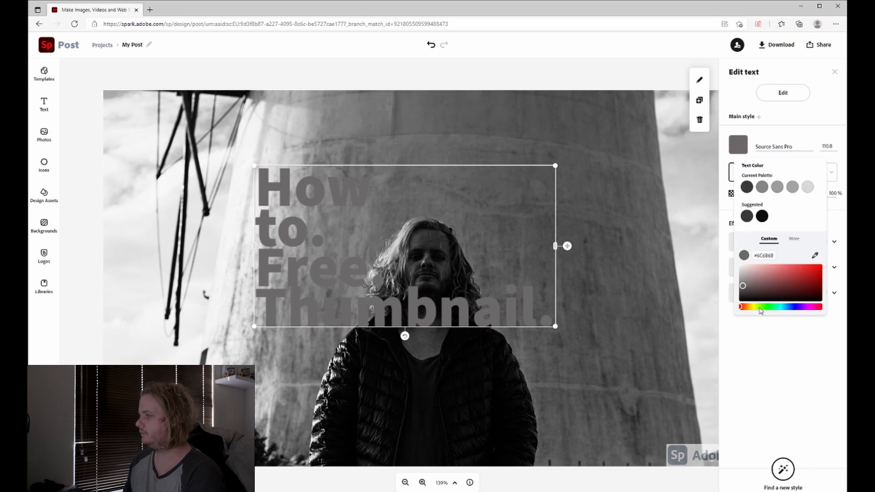
pyautogui.click(760, 310)
pyautogui.click(817, 266)
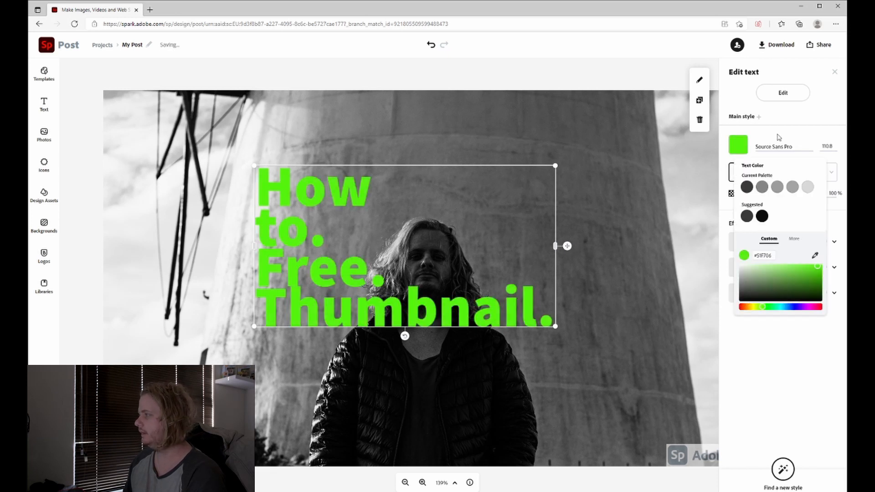
pyautogui.click(779, 131)
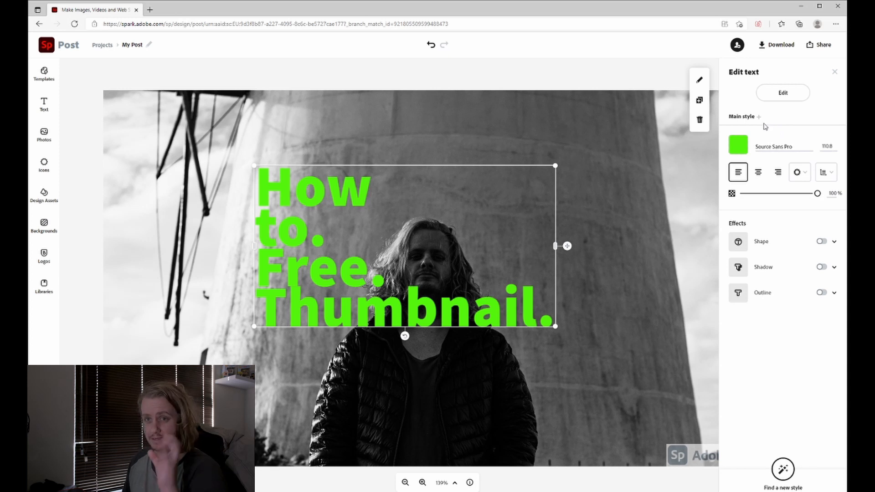
# Step: Change the thumbnail text's font to Ultra Regular
pyautogui.click(776, 147)
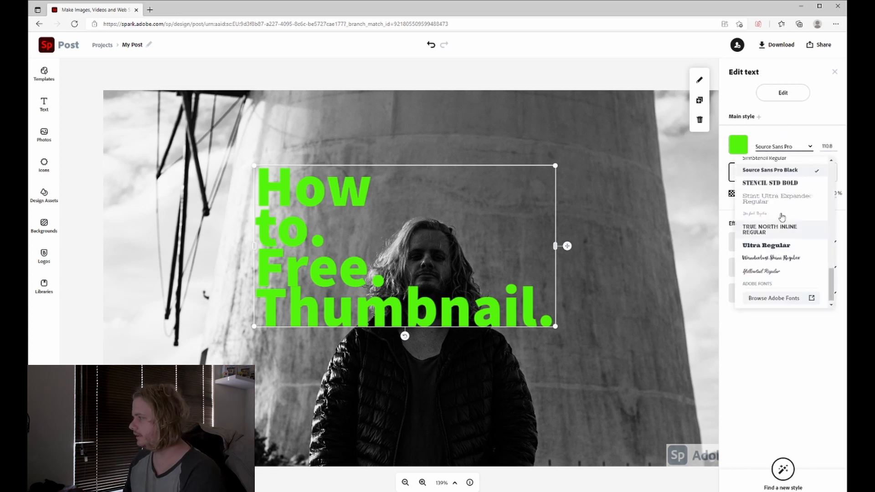
pyautogui.click(773, 244)
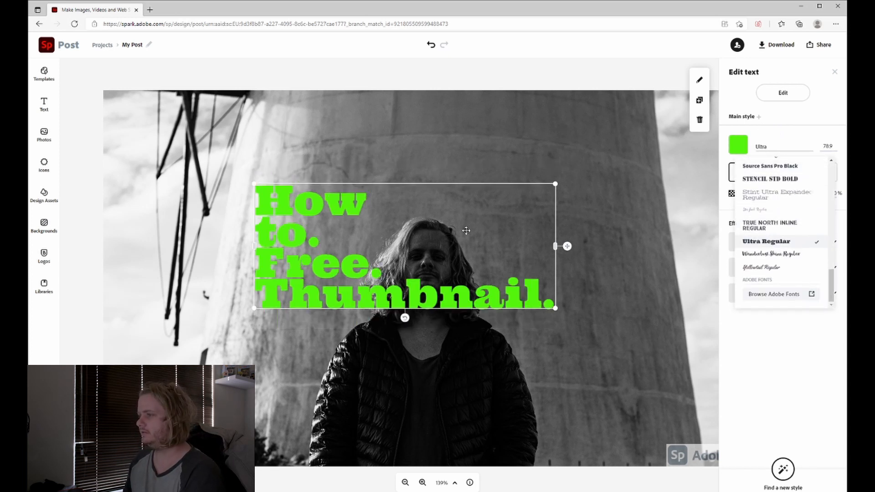
pyautogui.click(733, 184)
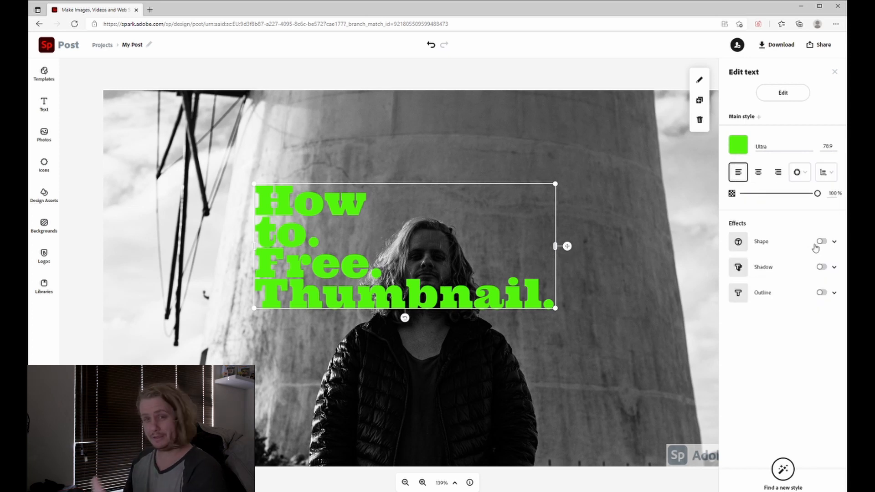
# Step: Turn on the Shape effect behind the thumbnail text and colour it grey #9C9C9C from the current palette
pyautogui.click(821, 244)
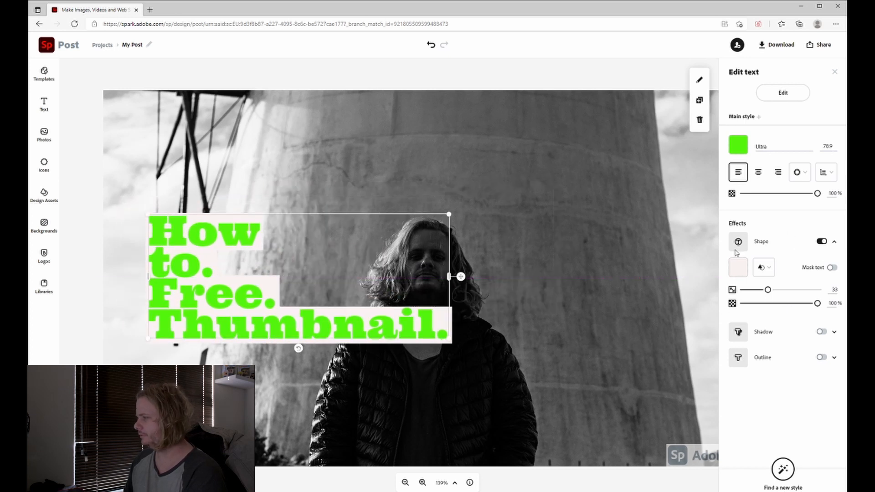
pyautogui.click(739, 272)
pyautogui.click(764, 309)
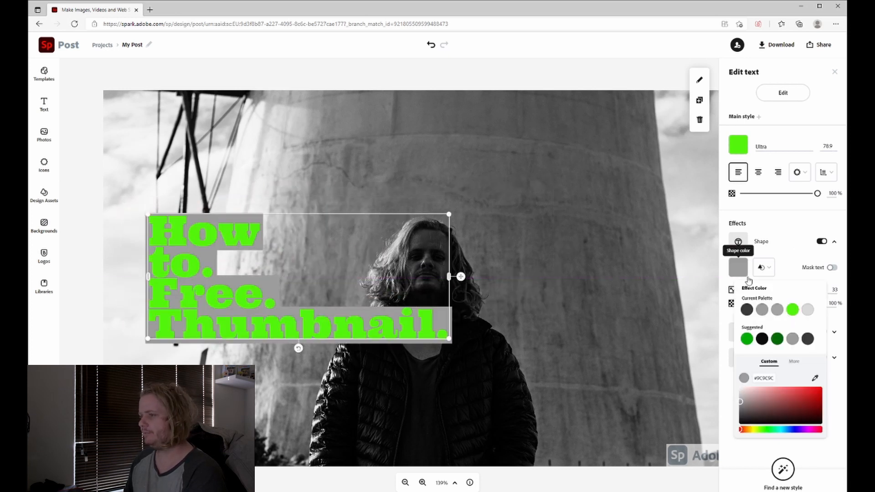
pyautogui.click(782, 232)
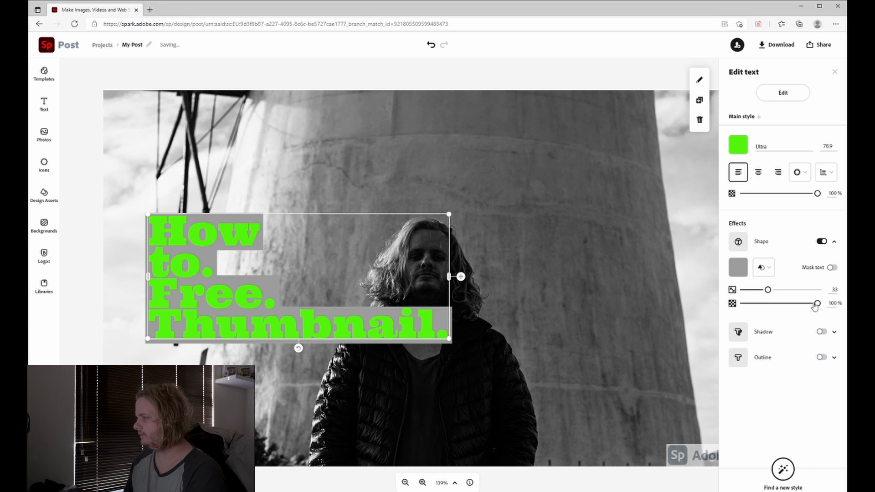
# Step: Lower the opacity of the shape behind the text to 39% and turn on the Shadow effect with its angle at 11
pyautogui.moveTo(815, 307); pyautogui.dragTo(769, 304)
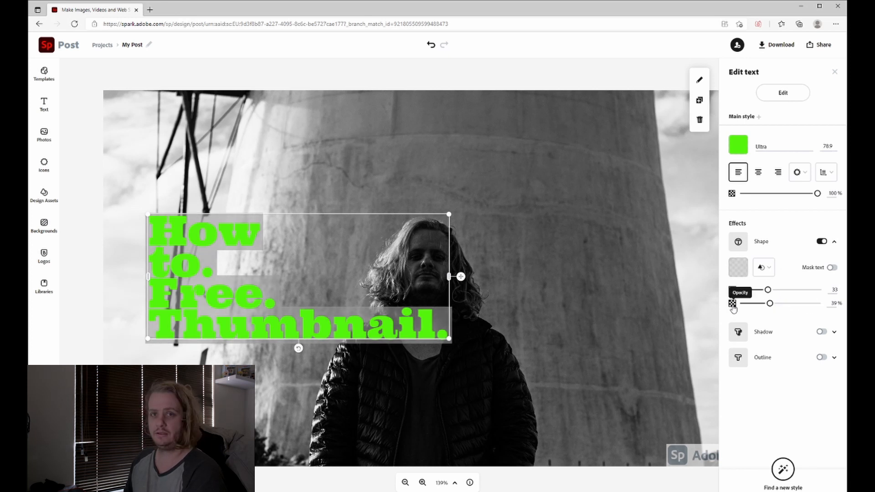
pyautogui.click(822, 333)
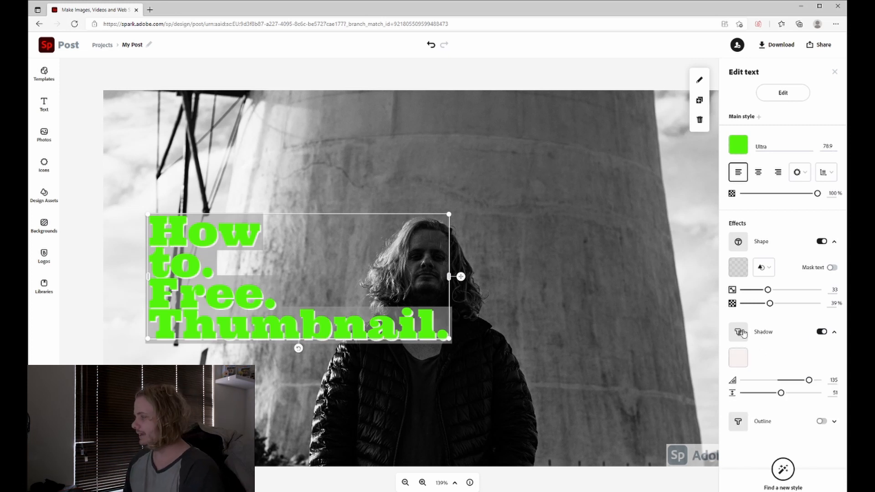
pyautogui.click(738, 357)
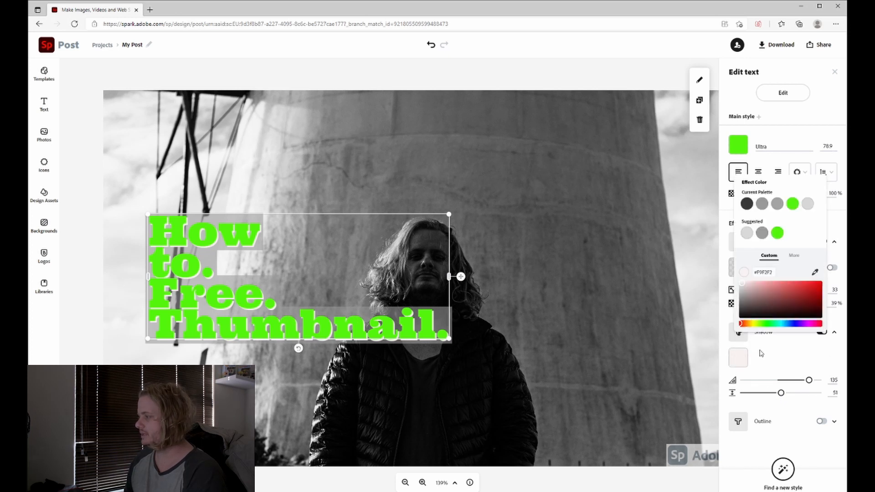
pyautogui.click(783, 361)
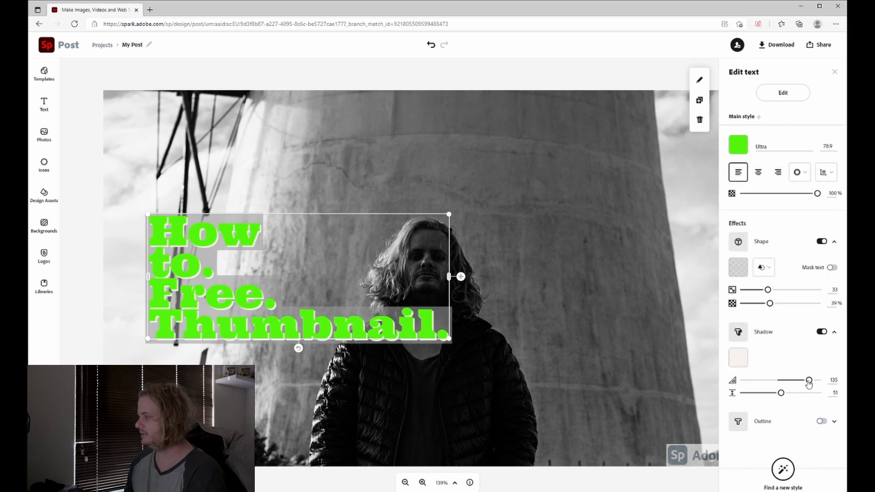
pyautogui.moveTo(809, 384); pyautogui.dragTo(783, 381)
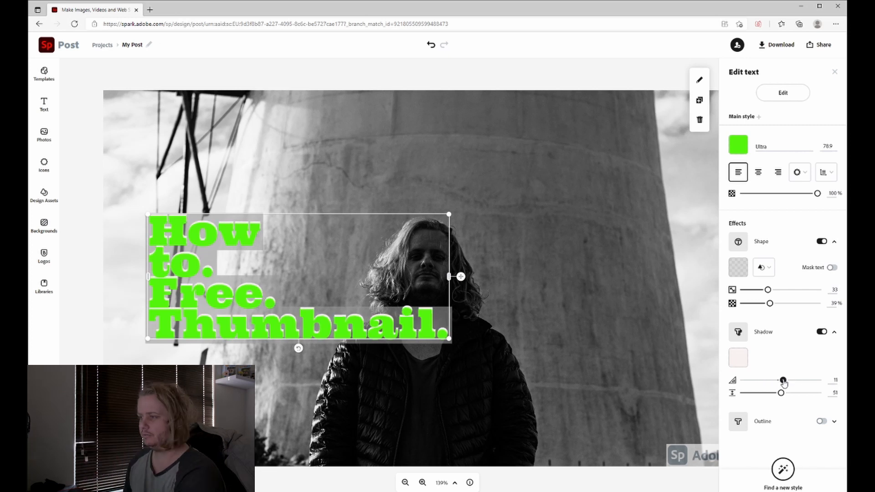
# Step: Turn on the text's Outline effect, colour it dark grey #393939 from the current palette, and close the text settings
pyautogui.click(821, 421)
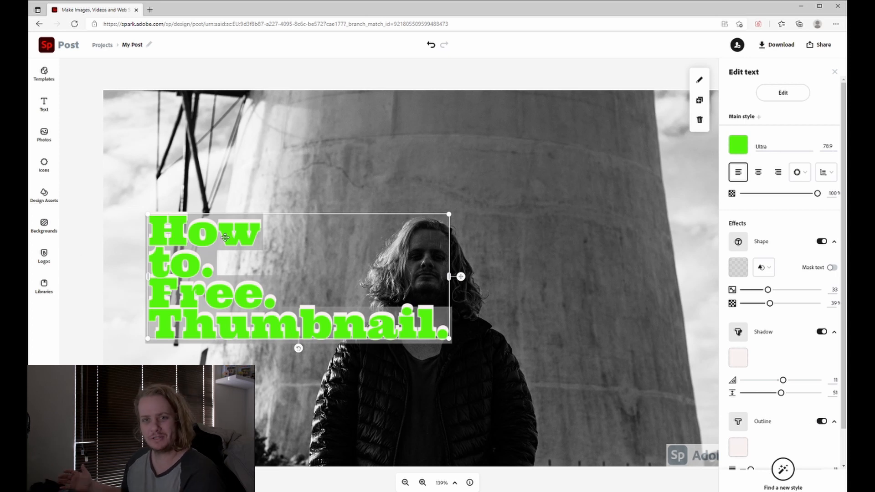
pyautogui.click(735, 441)
pyautogui.click(746, 294)
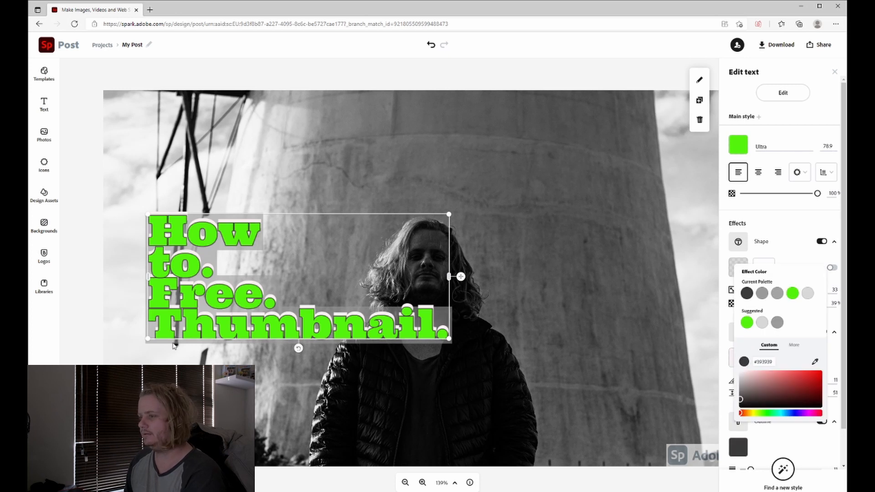
pyautogui.click(793, 238)
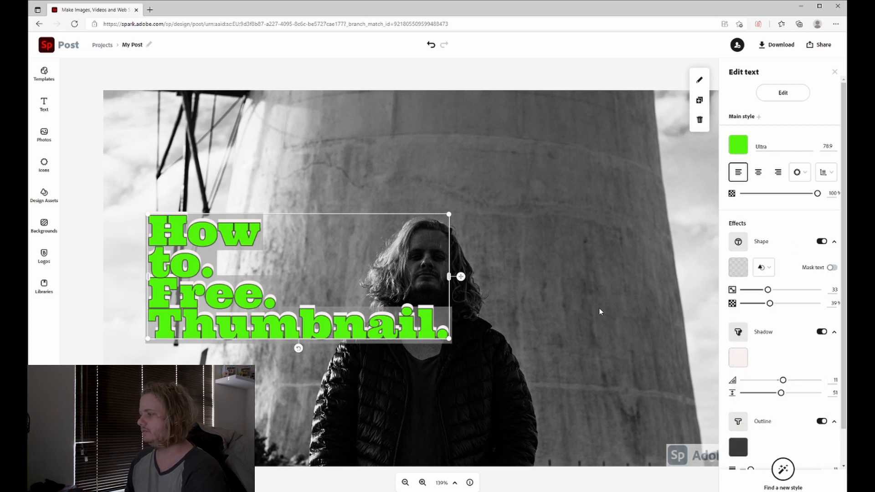
pyautogui.click(834, 72)
# Step: Download the finished thumbnail as a JPG
pyautogui.moveTo(702, 456)
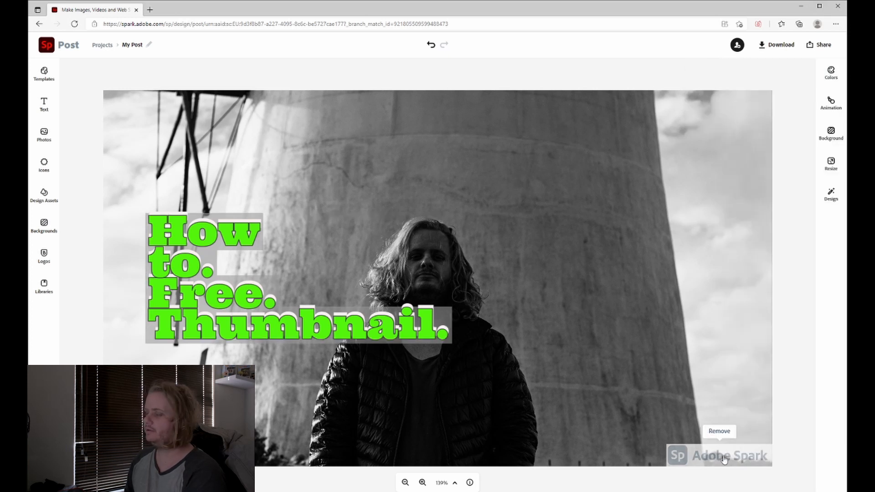
pyautogui.click(777, 44)
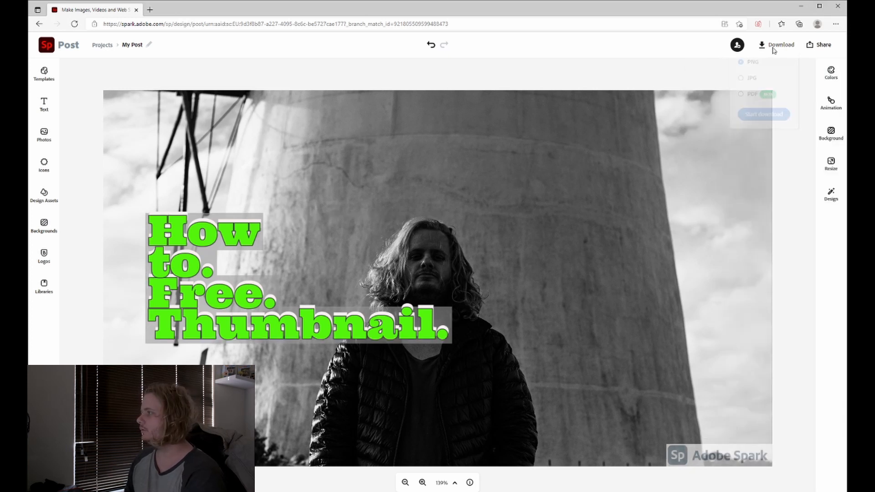
pyautogui.click(751, 80)
pyautogui.click(760, 115)
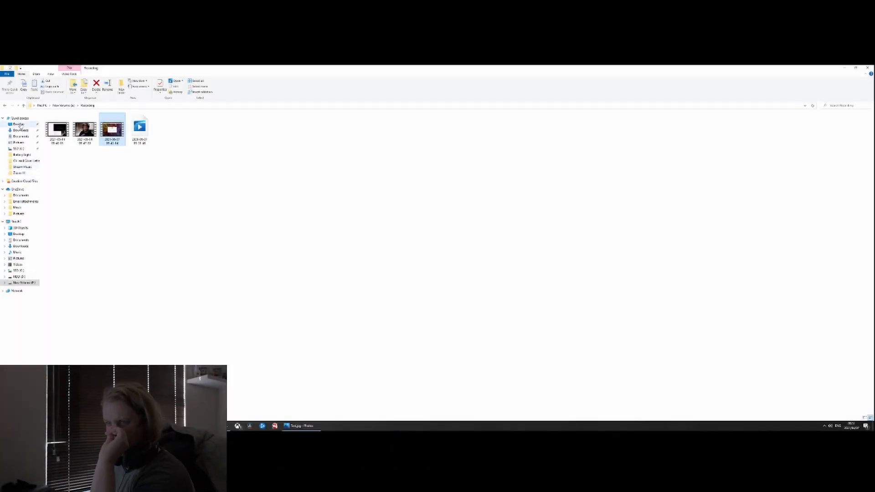
# Step: Switch to File Explorer and open the downloaded My Post image from the Downloads folder in Photos
pyautogui.click(21, 131)
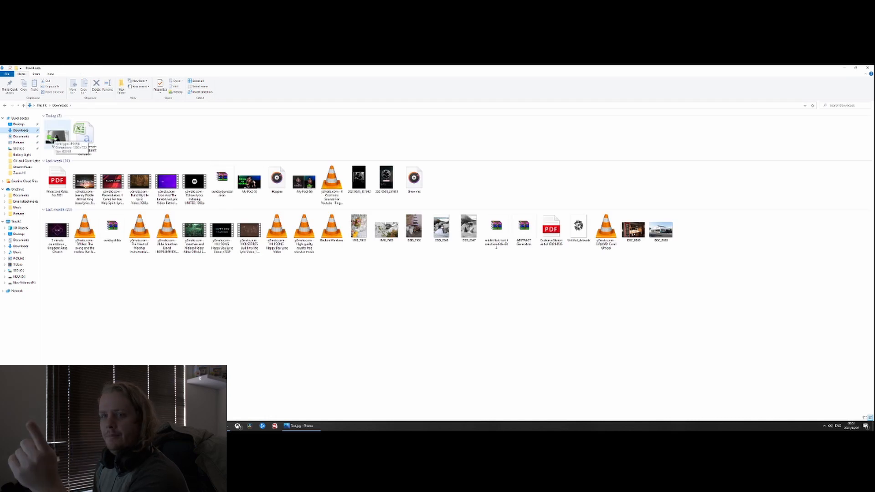
pyautogui.doubleClick(57, 136)
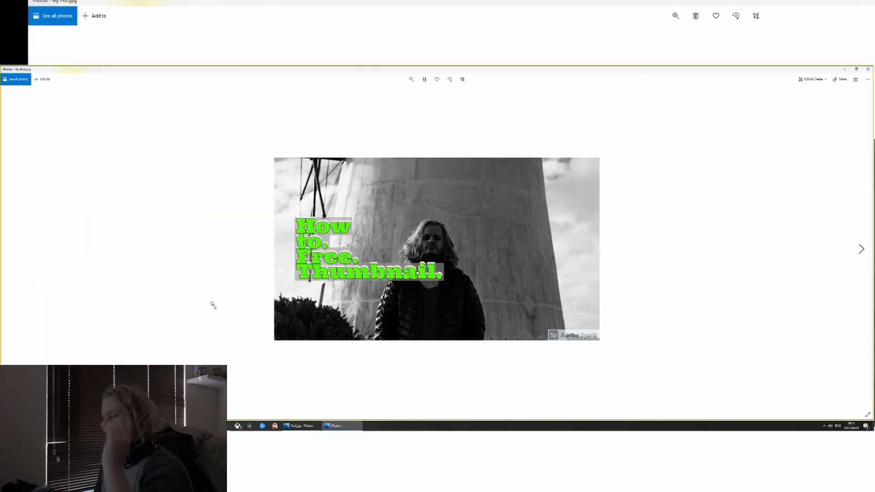
pyautogui.click(226, 426)
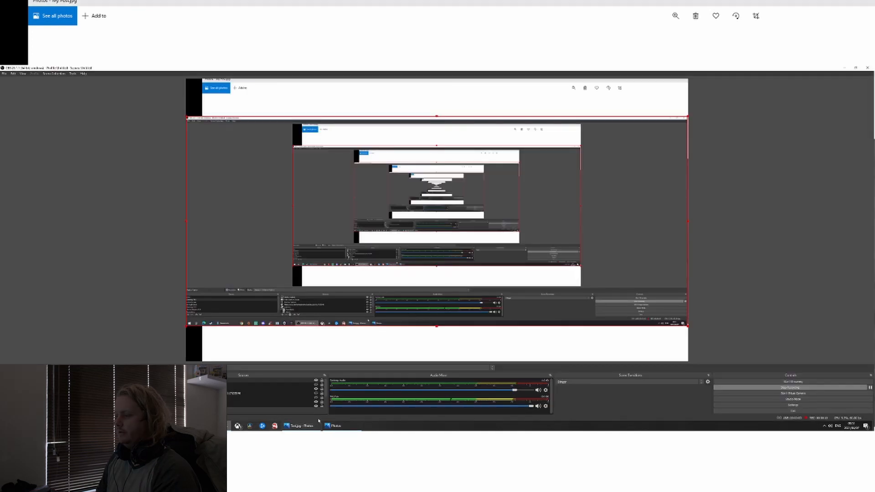
pyautogui.click(352, 427)
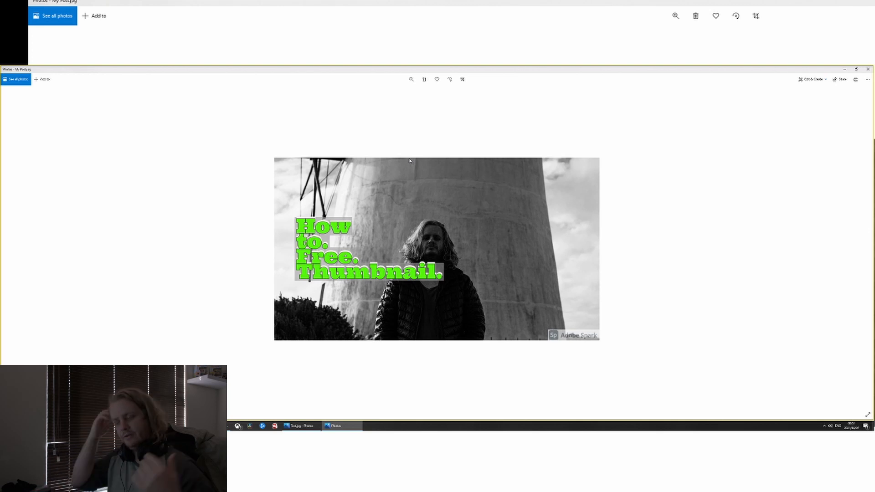
# Step: Crop the image from its lower edge to cut off the Adobe Spark watermark and save a copy as "Test 2" in Documents
pyautogui.click(462, 79)
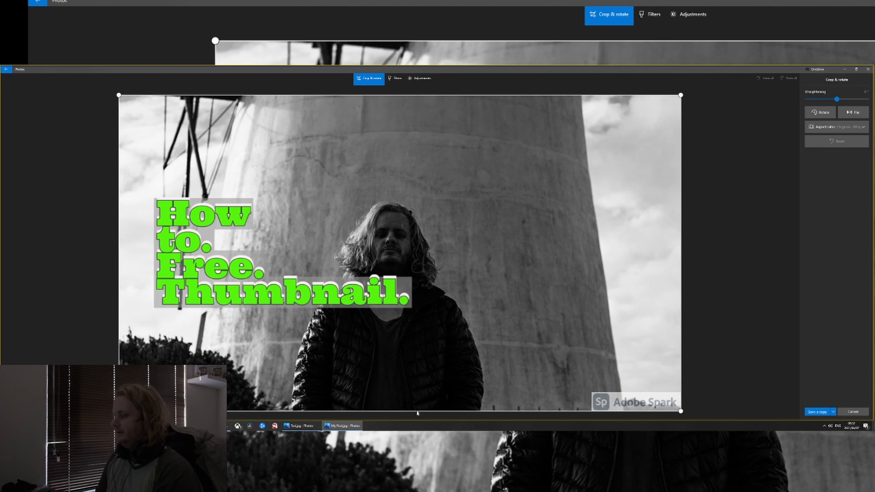
pyautogui.moveTo(414, 411); pyautogui.dragTo(414, 391)
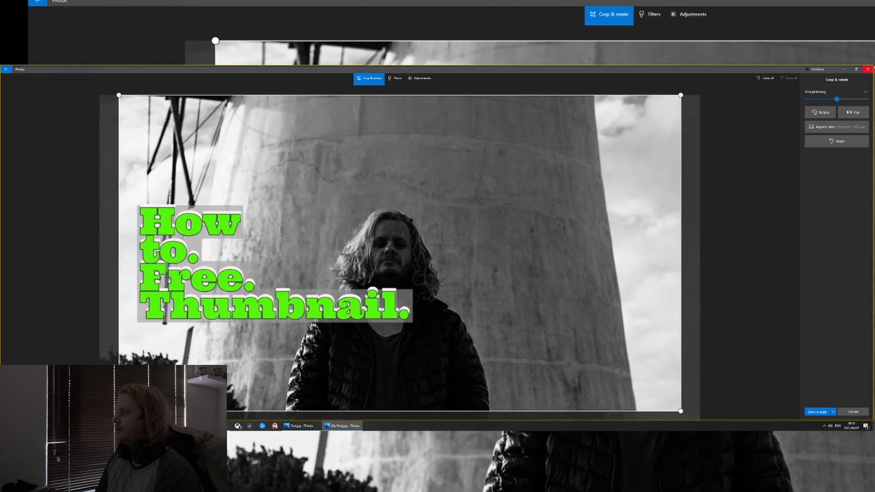
pyautogui.click(816, 412)
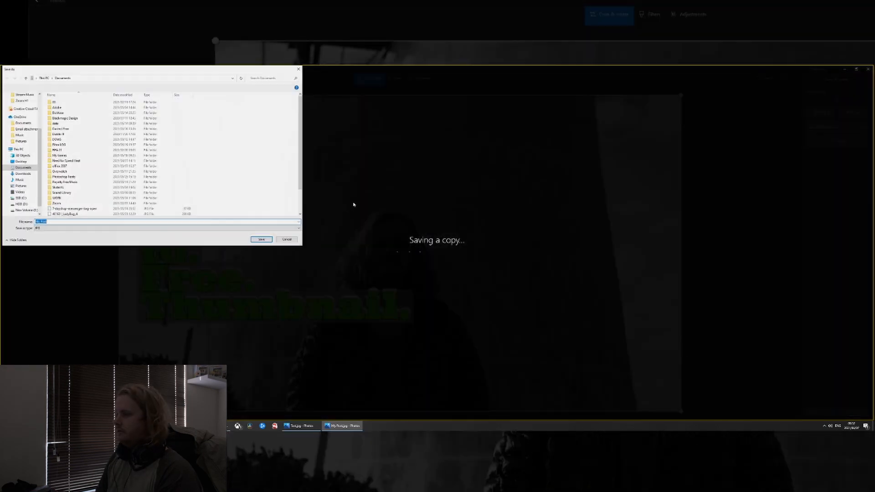
pyautogui.click(24, 169)
pyautogui.click(61, 222)
pyautogui.write('Te')
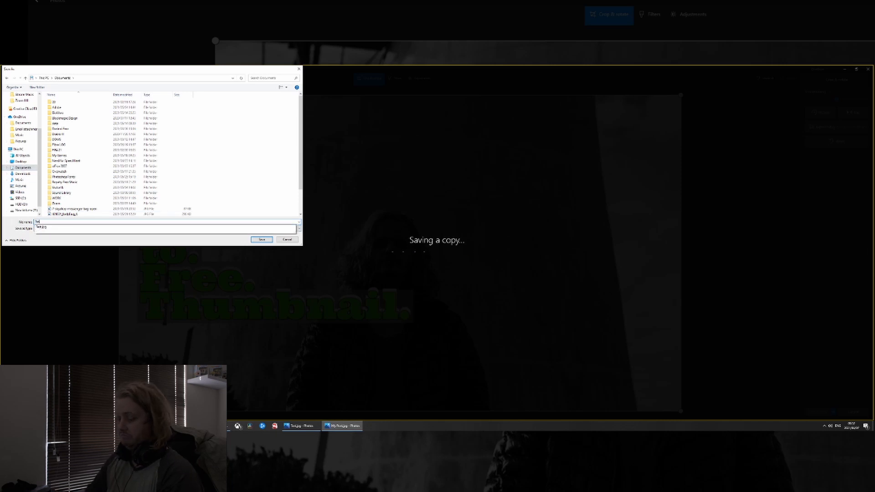
pyautogui.write('st2')
pyautogui.press('Return')
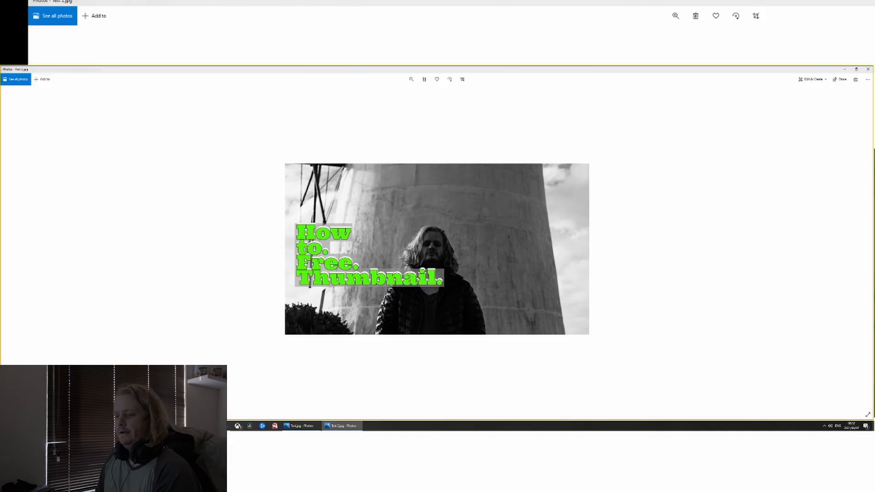
# Step: Open the cropped "test" thumbnail from the Documents folder in File Explorer to check it
pyautogui.click(132, 426)
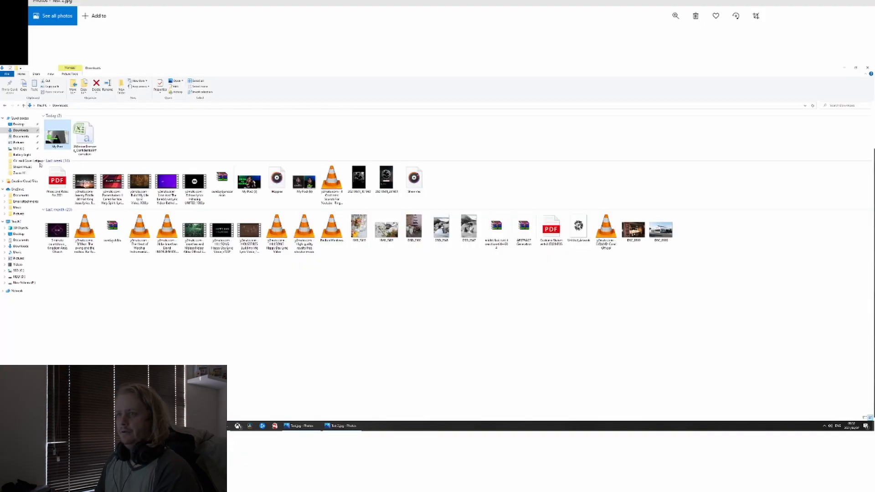
pyautogui.click(21, 137)
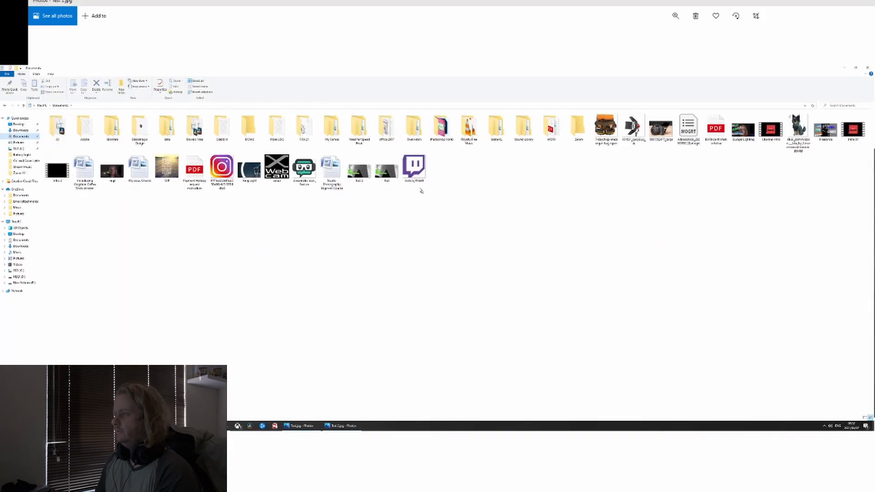
pyautogui.doubleClick(386, 170)
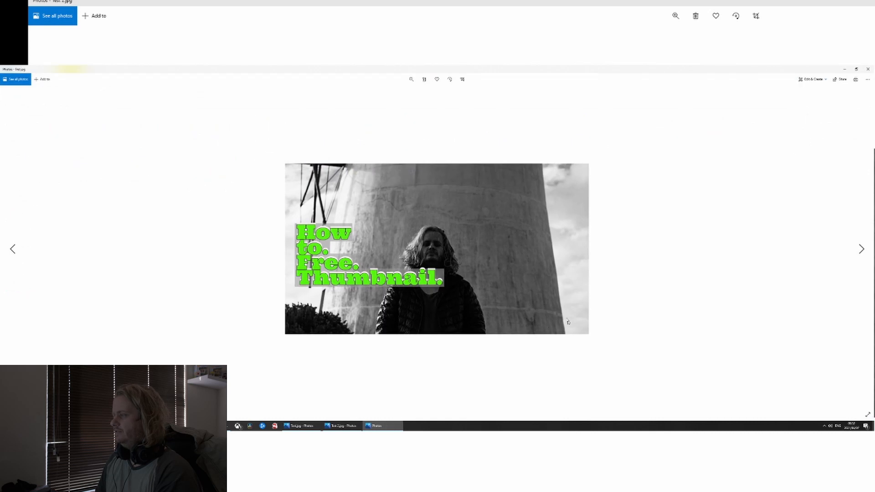